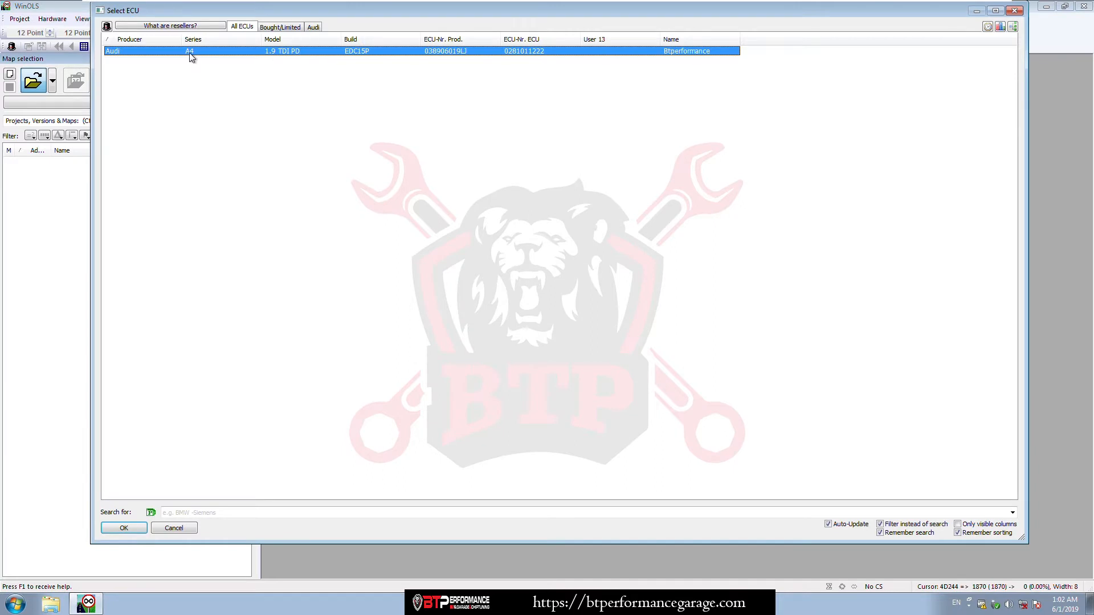
Step: Open the Original version of the Audi A4 1.9 TDI PD EDC15P project and maximize its hexdump window
double_click(200, 53)
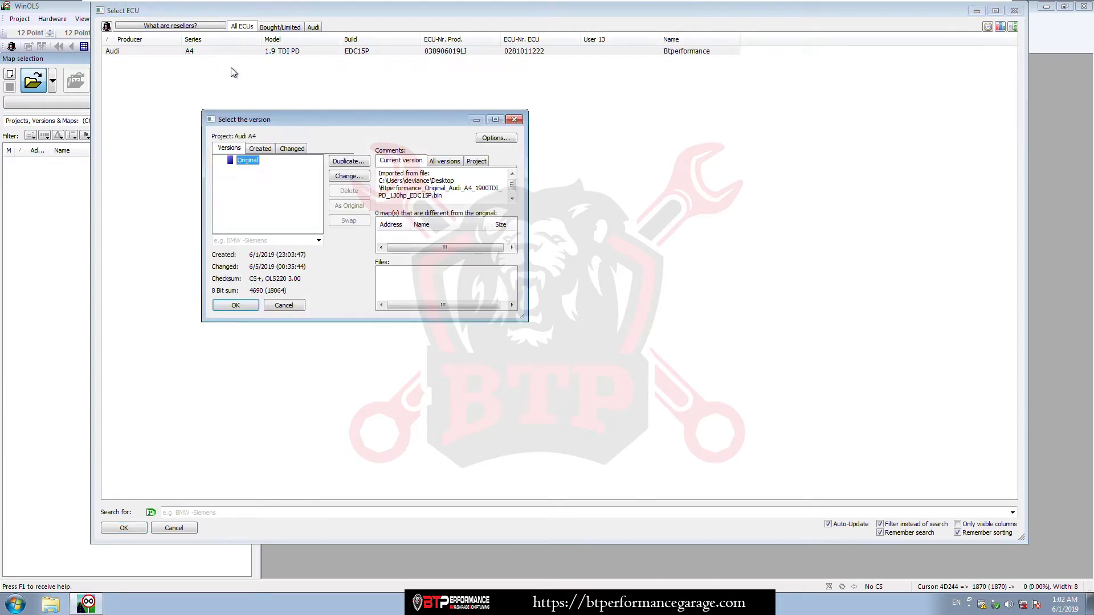
double_click(248, 162)
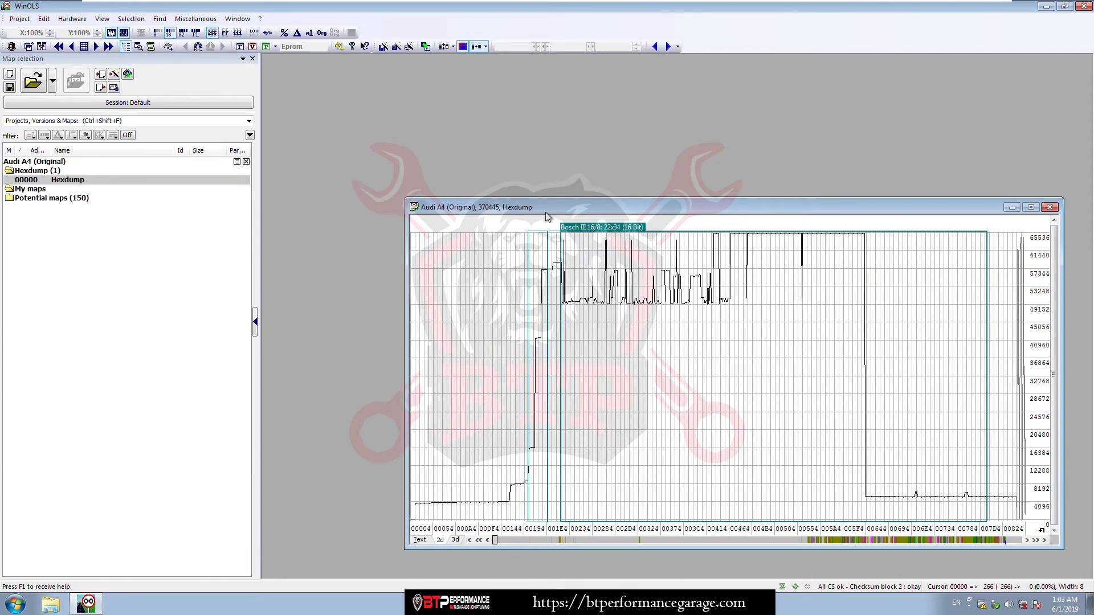
double_click(573, 209)
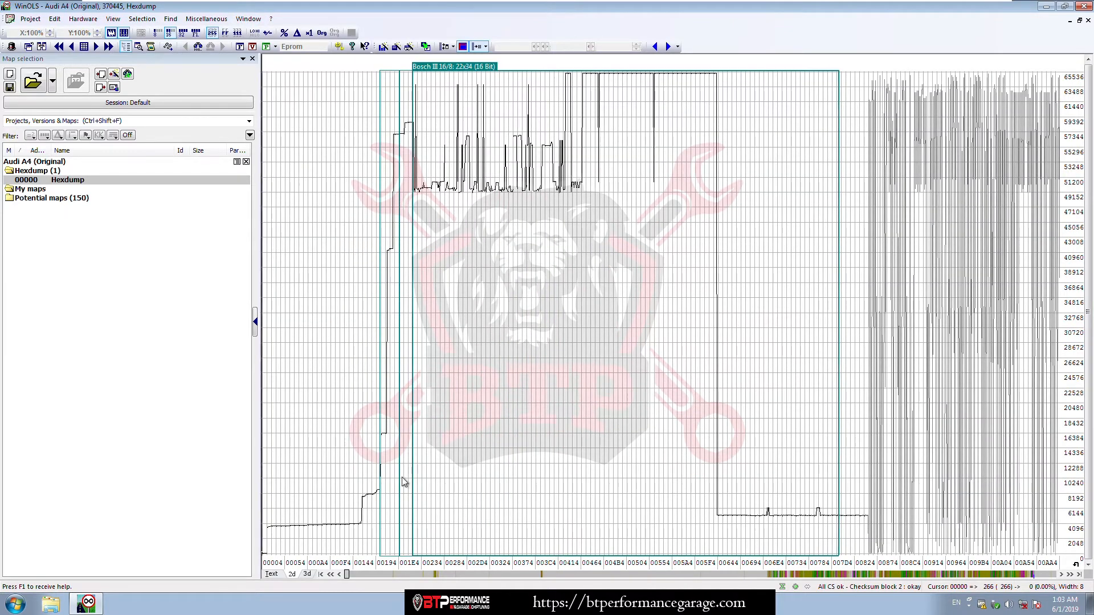
Step: Locate the Bosch 13x16 (16 Bit) map at address 4C116 in the 2D hexdump and open it from the text view
left_click_drag(348, 575, 773, 584)
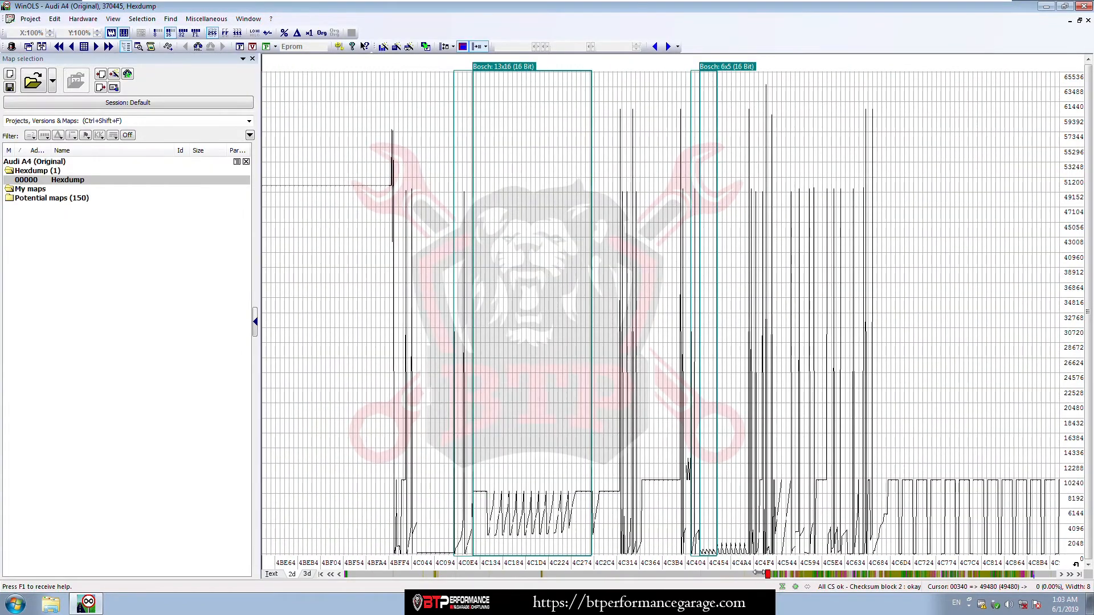
left_click(739, 575)
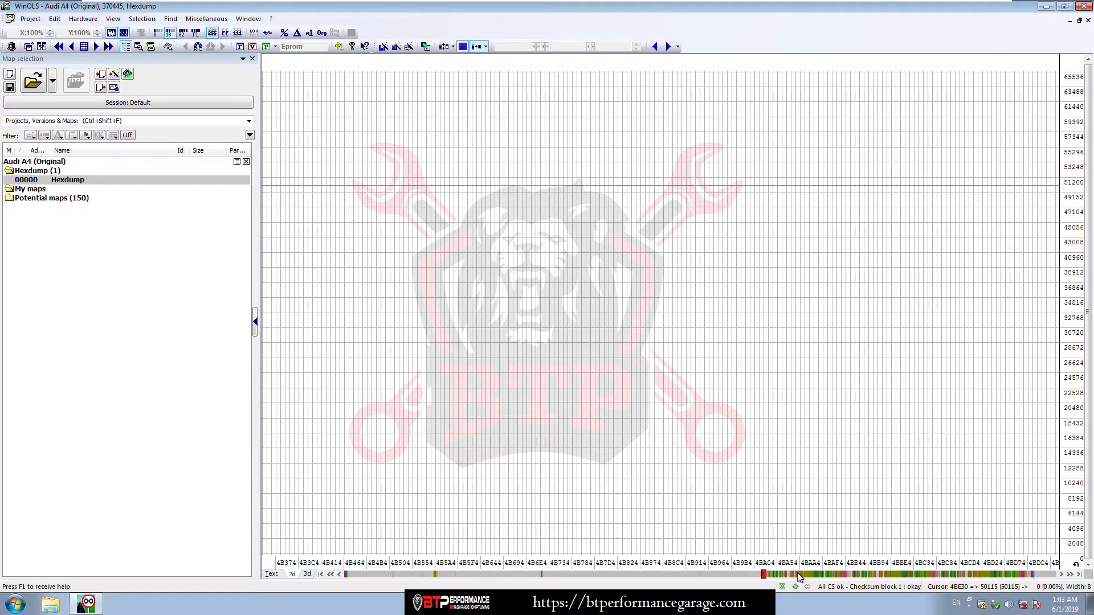
left_click(798, 573)
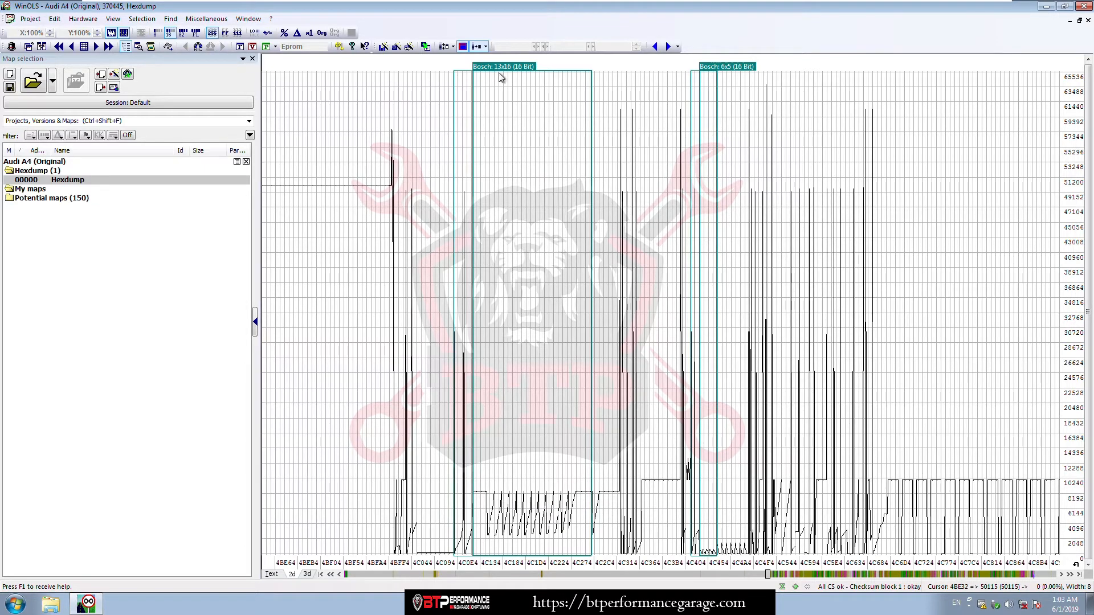
left_click(515, 65)
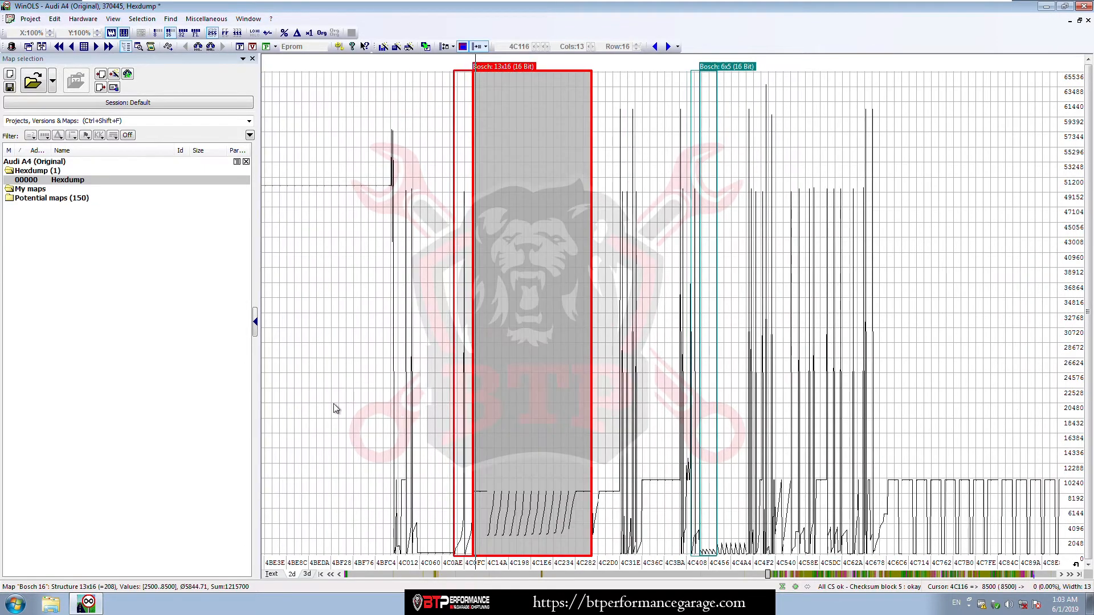
left_click(273, 574)
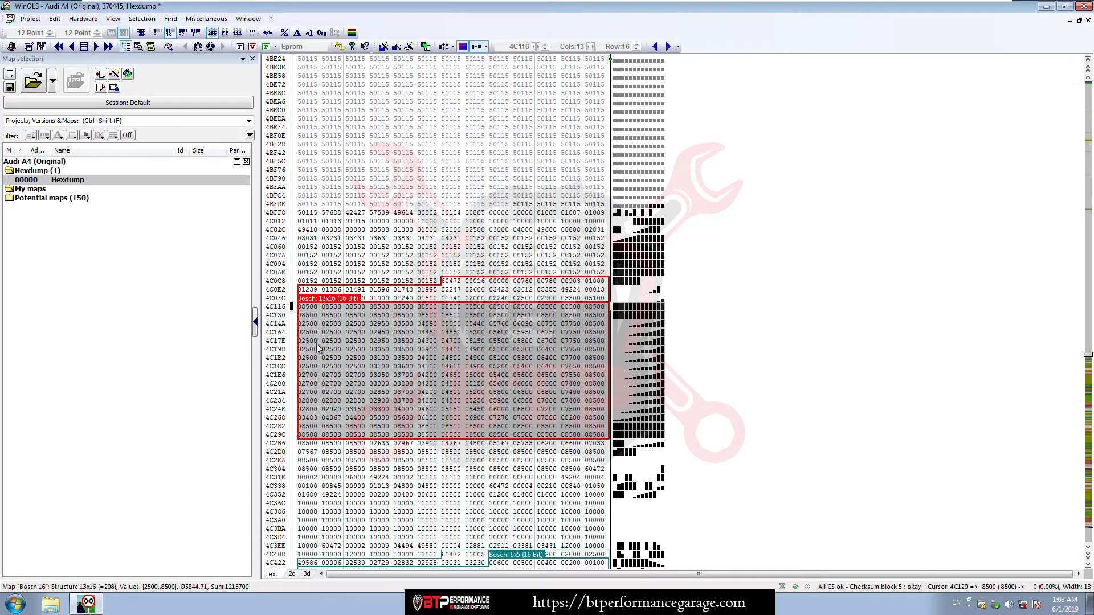
double_click(343, 300)
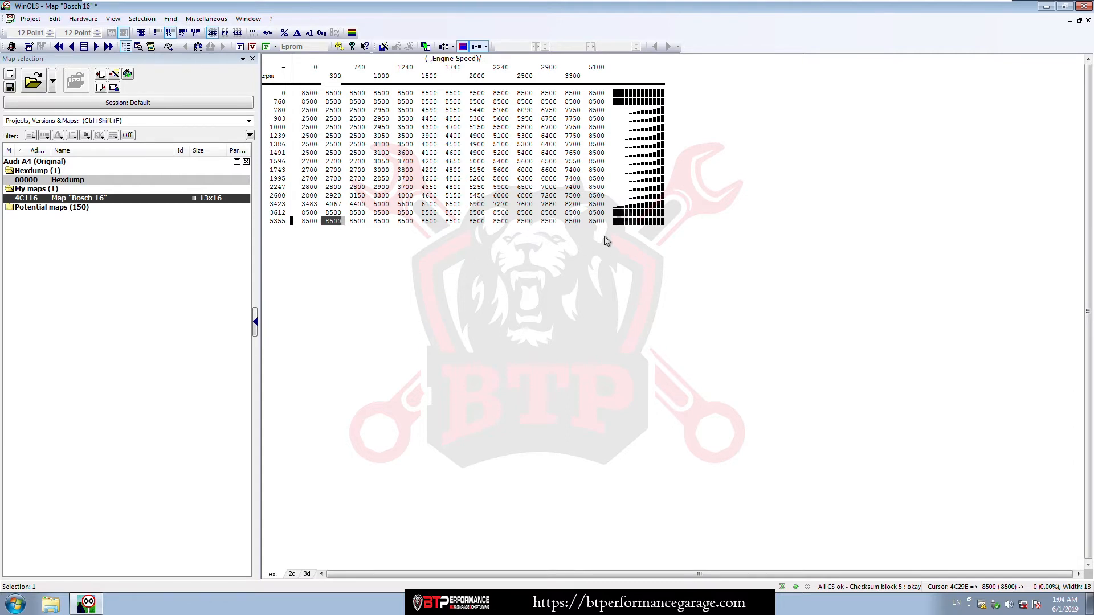
Step: Name the 13x16 map EGR Map, with the description Mass Air Flow and the unit mg/cyl
double_click(451, 163)
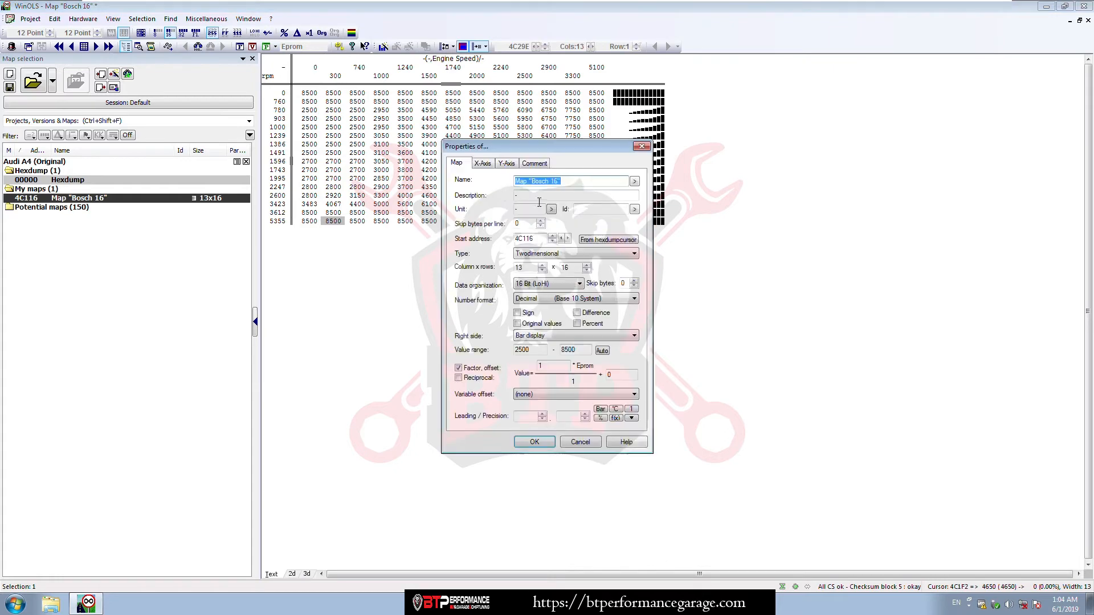
left_click_drag(549, 147, 780, 80)
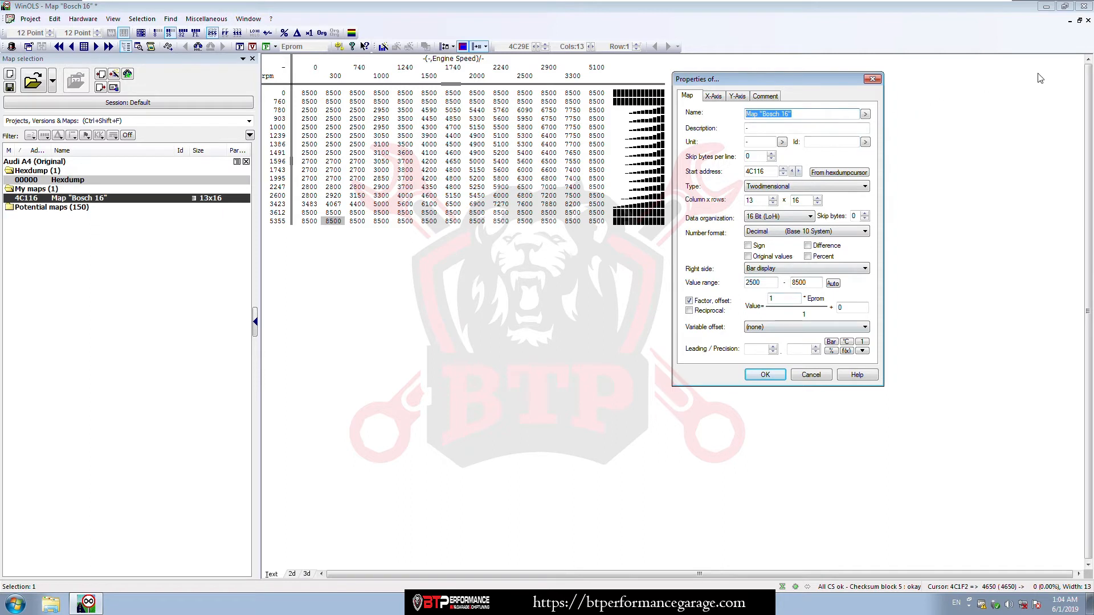
type("g")
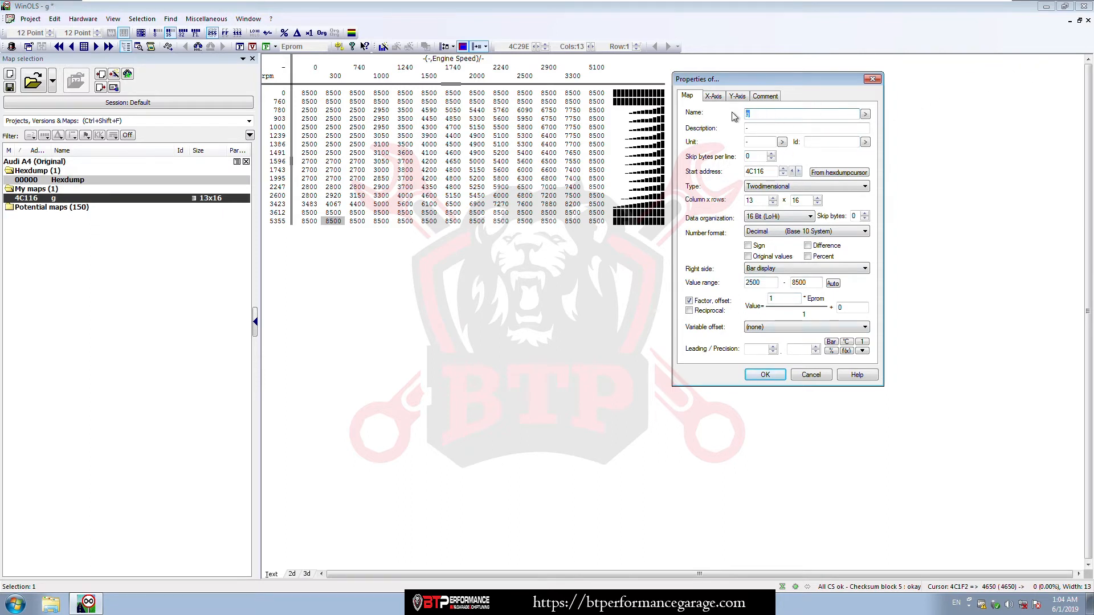
type("EGR Map")
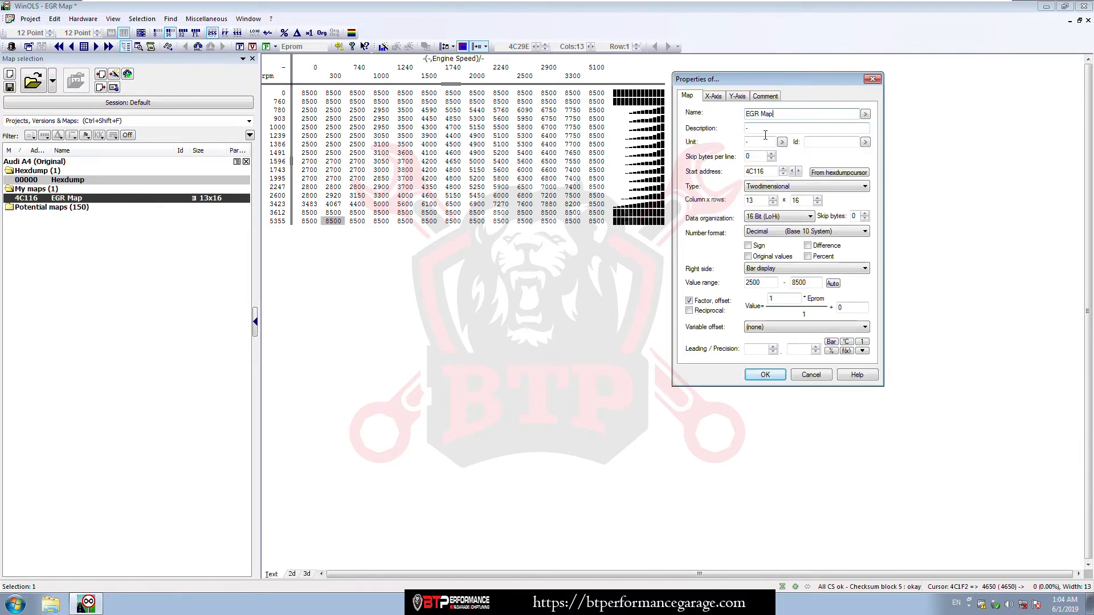
key("Tab")
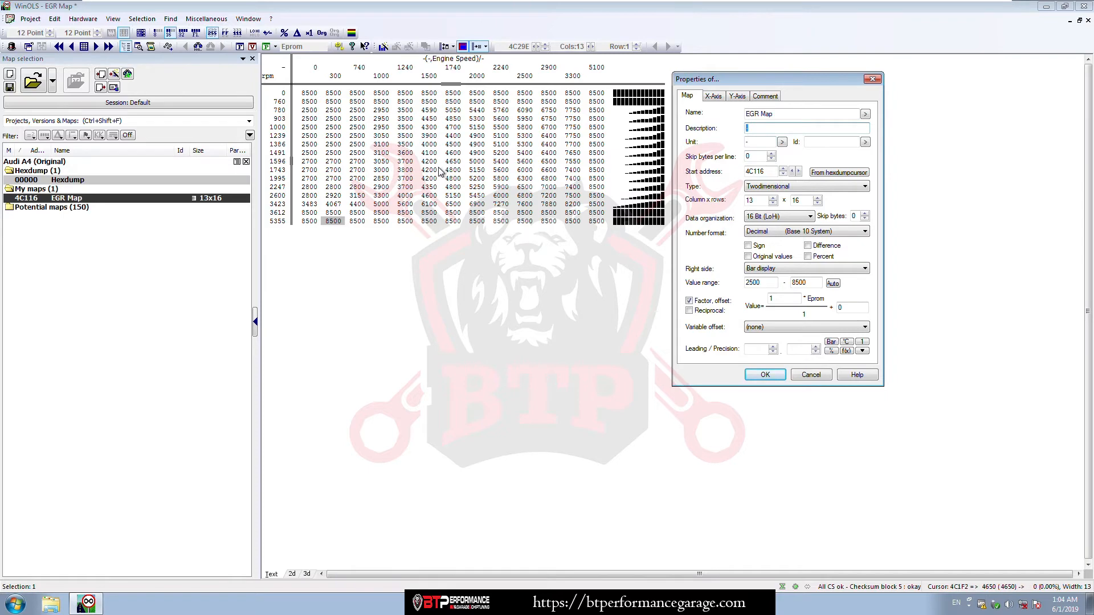
type("M")
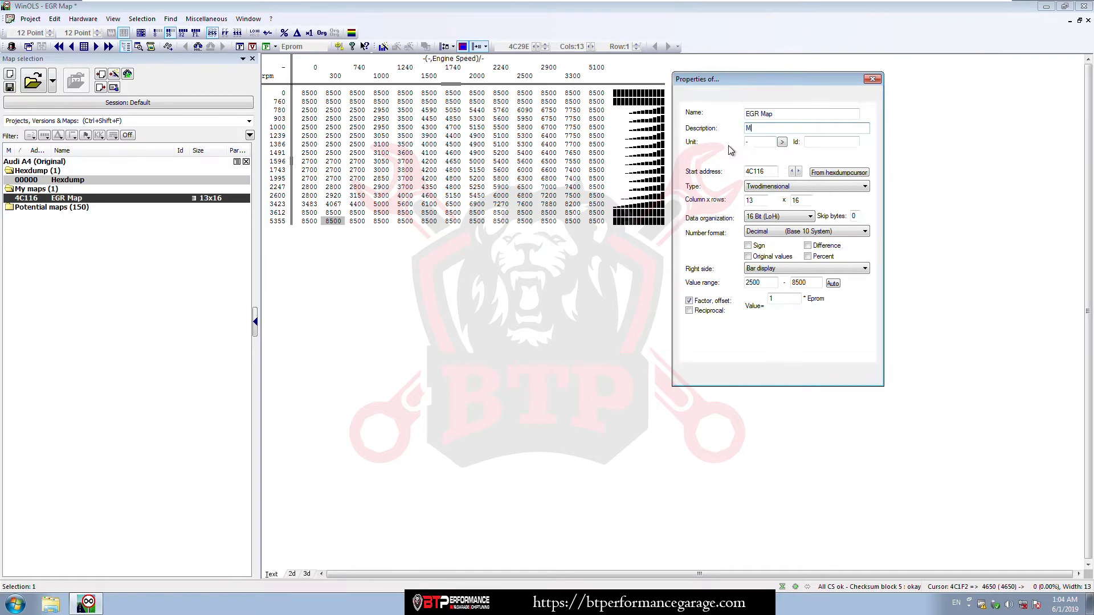
type("ass Air Flow")
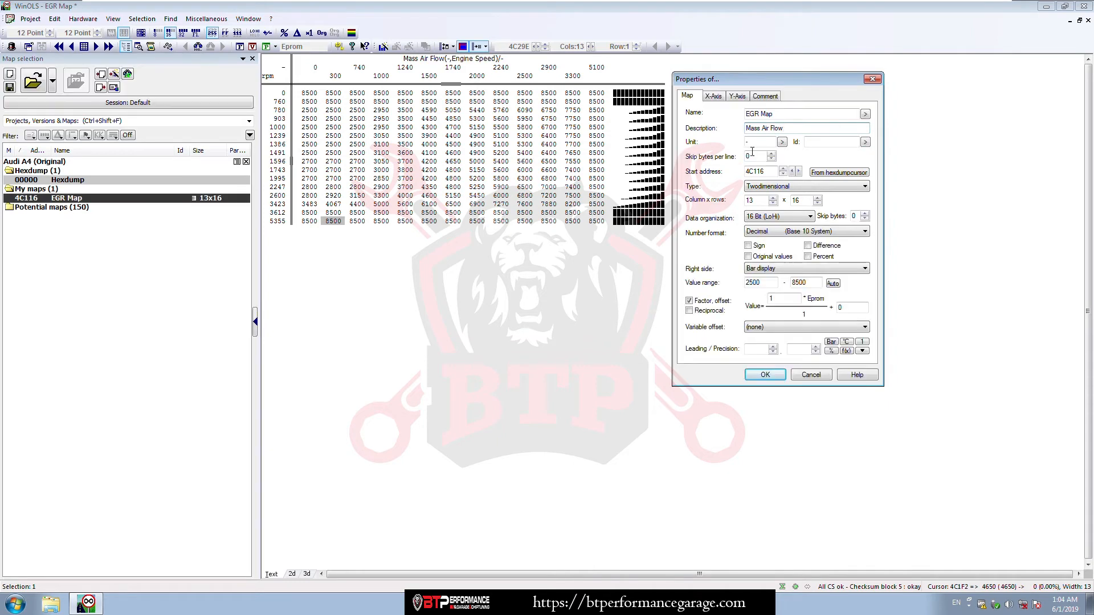
key("Tab")
type("m")
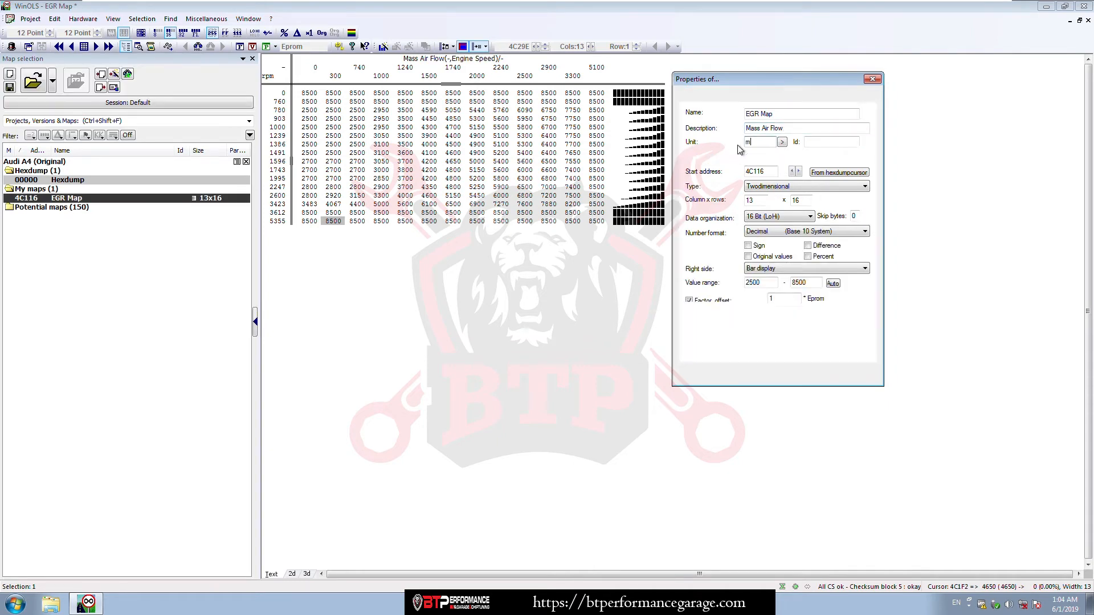
type("g/cyl")
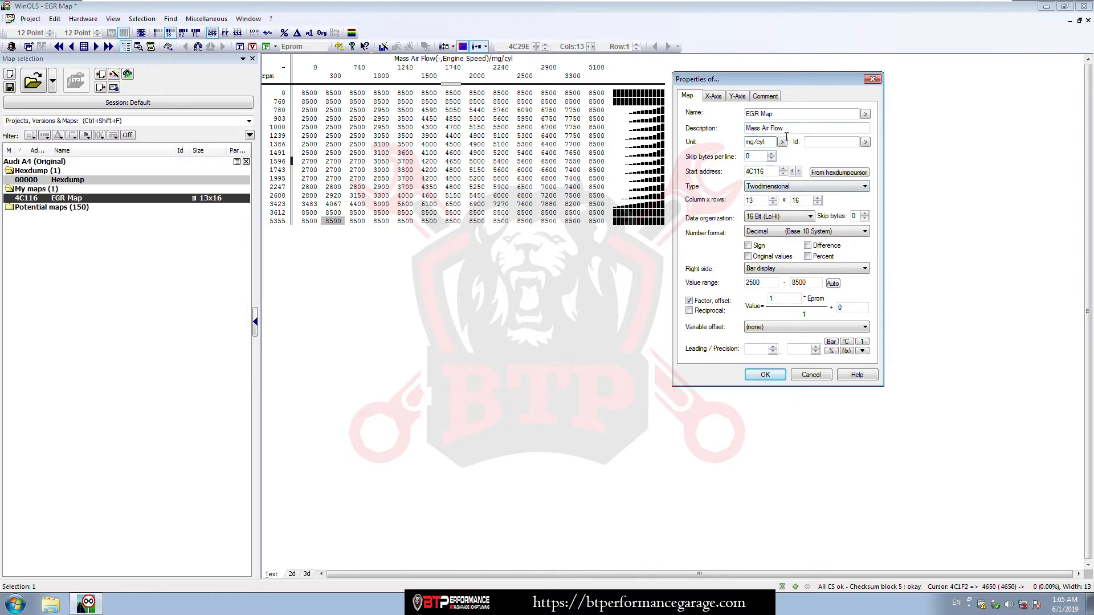
Step: Set the EGR map's value factor to 0.1 and its precision to 1, and apply the properties
double_click(769, 300)
type("0.1")
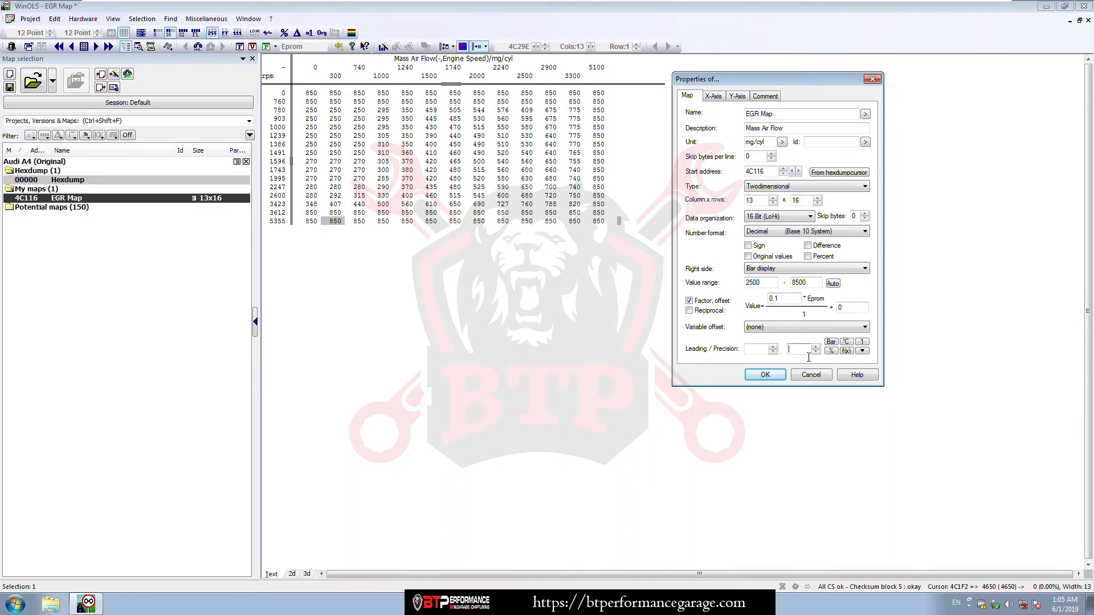
type("1")
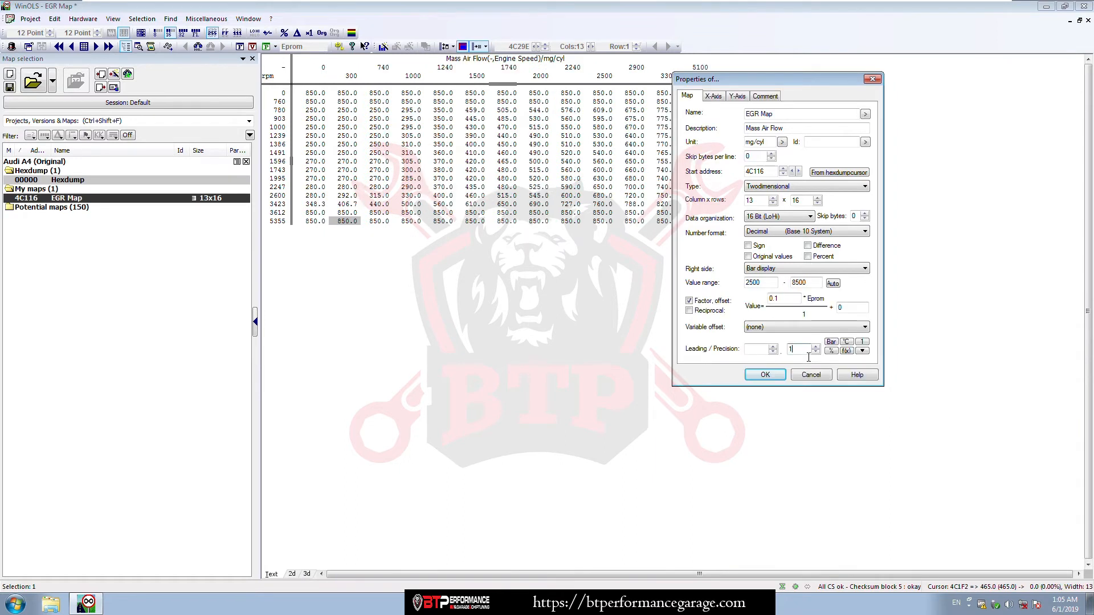
left_click(765, 374)
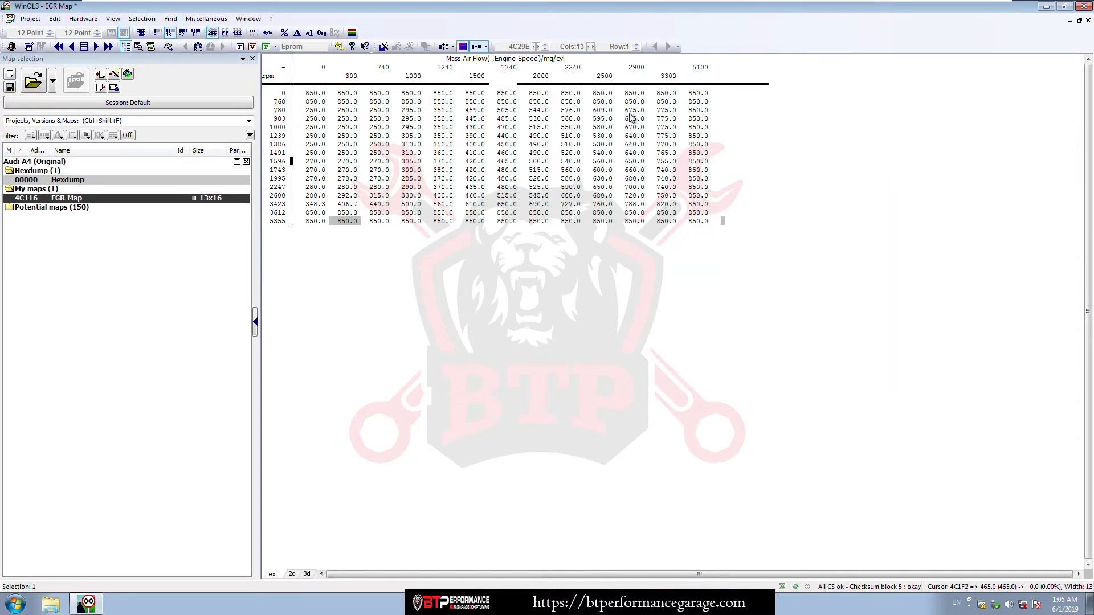
Step: Describe the EGR map's X-axis as Ignition Quantity with the unit mg/cyl
double_click(606, 74)
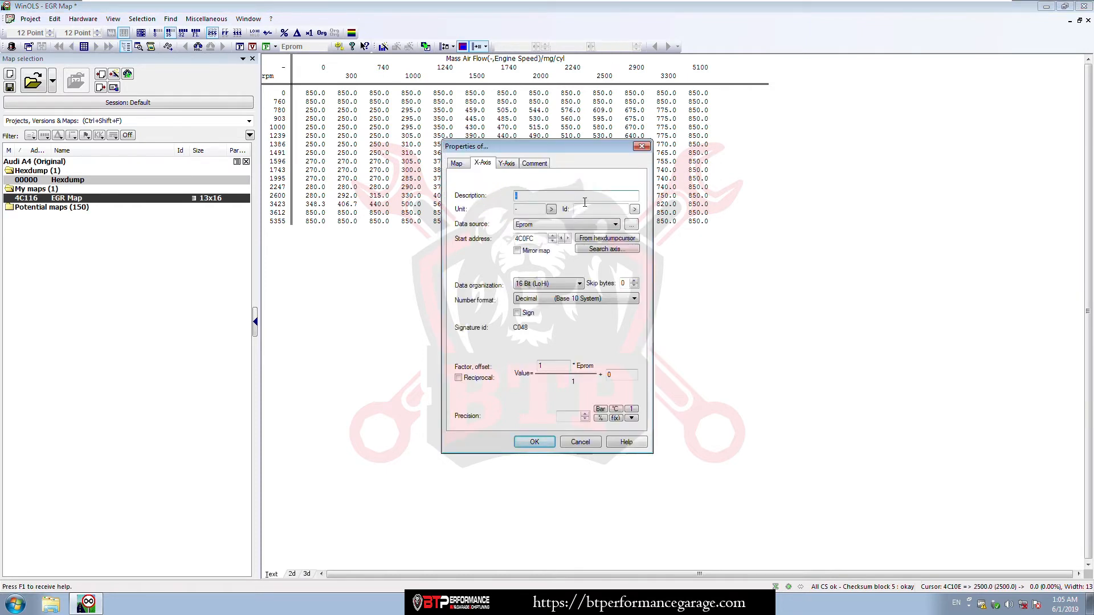
type("Ignition ")
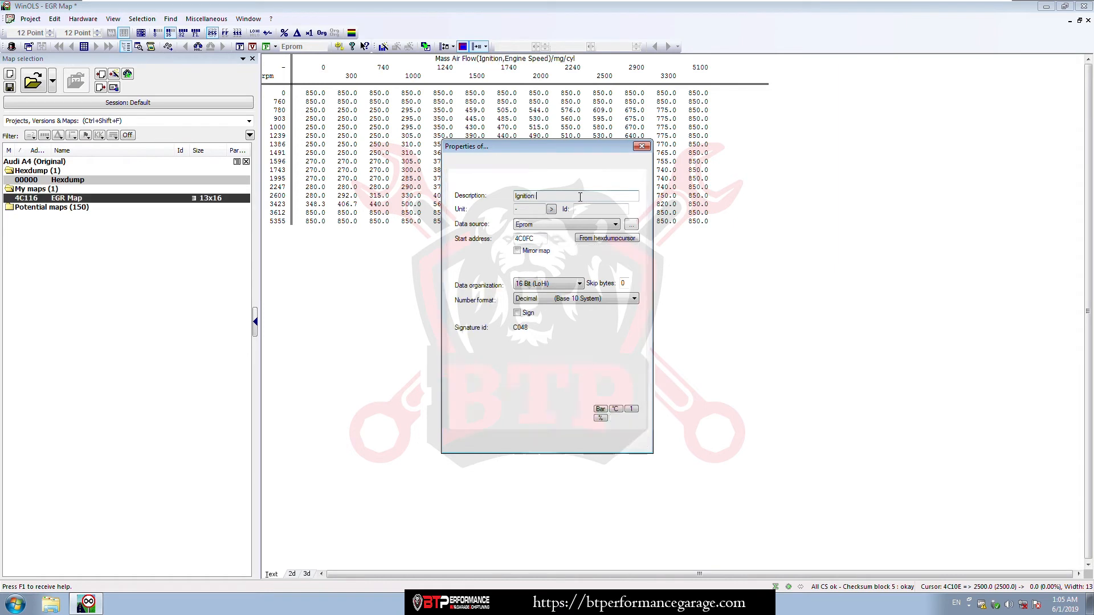
type("Quantity")
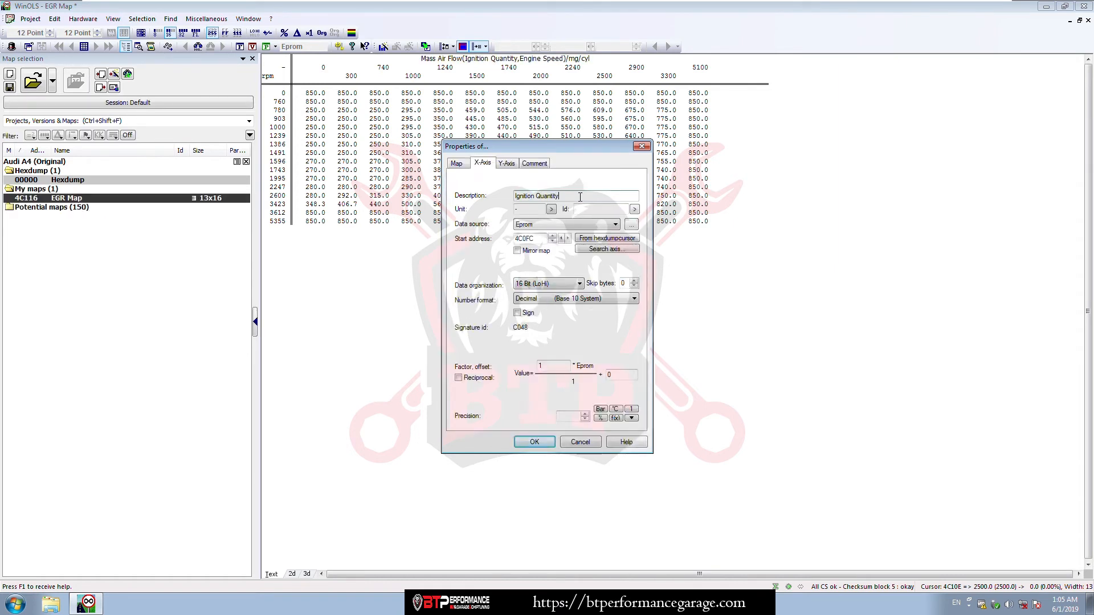
left_click(517, 210)
type("mg/c")
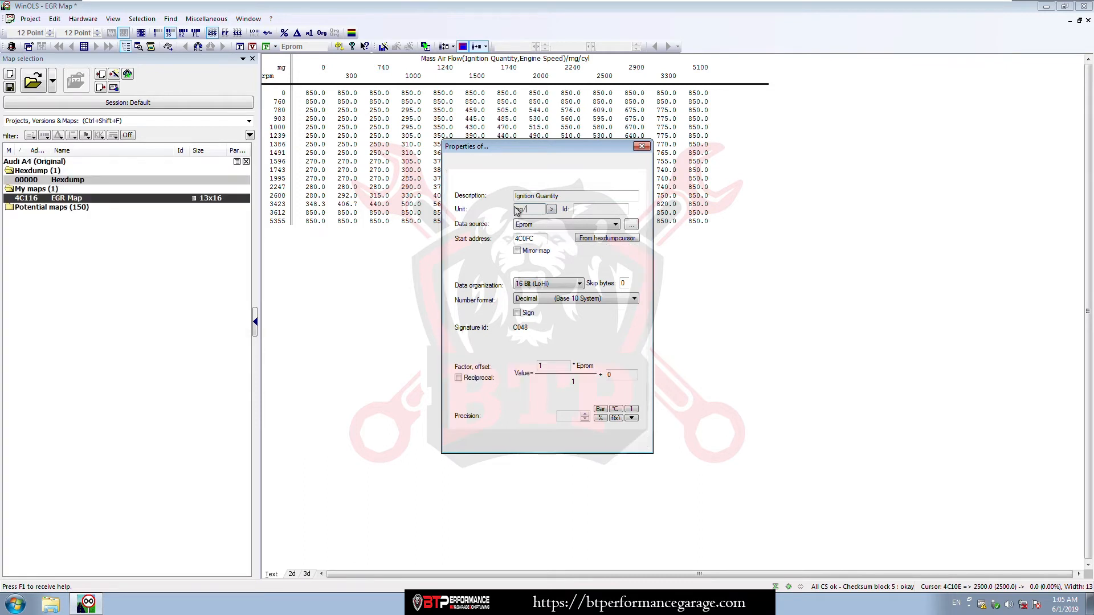
type("yl")
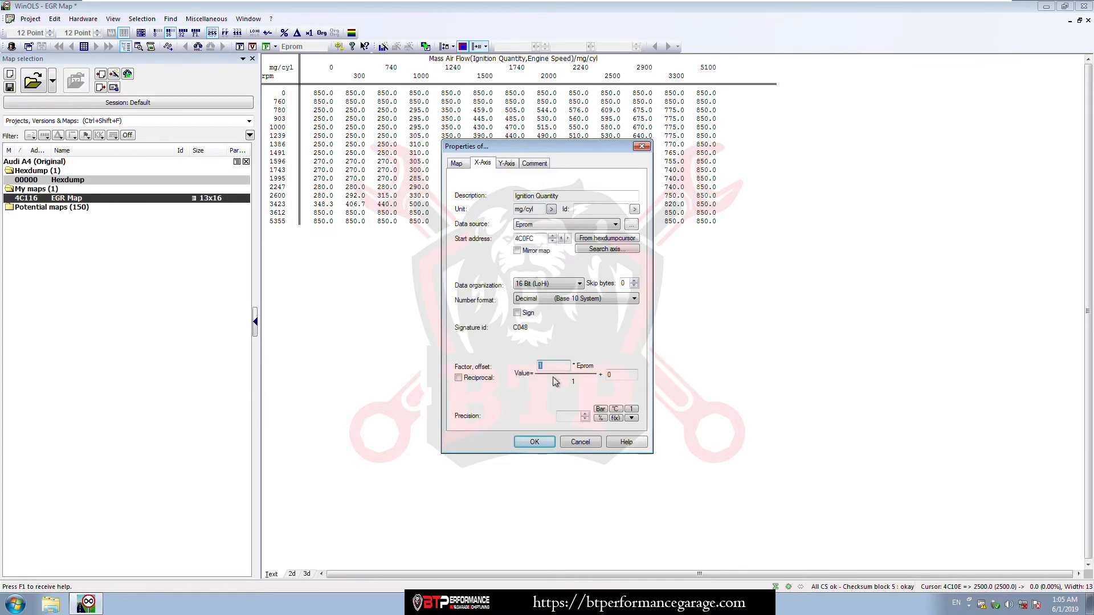
Step: Set the X-axis factor to 0.01 and its precision to 2, and apply the axis properties
type("0.01")
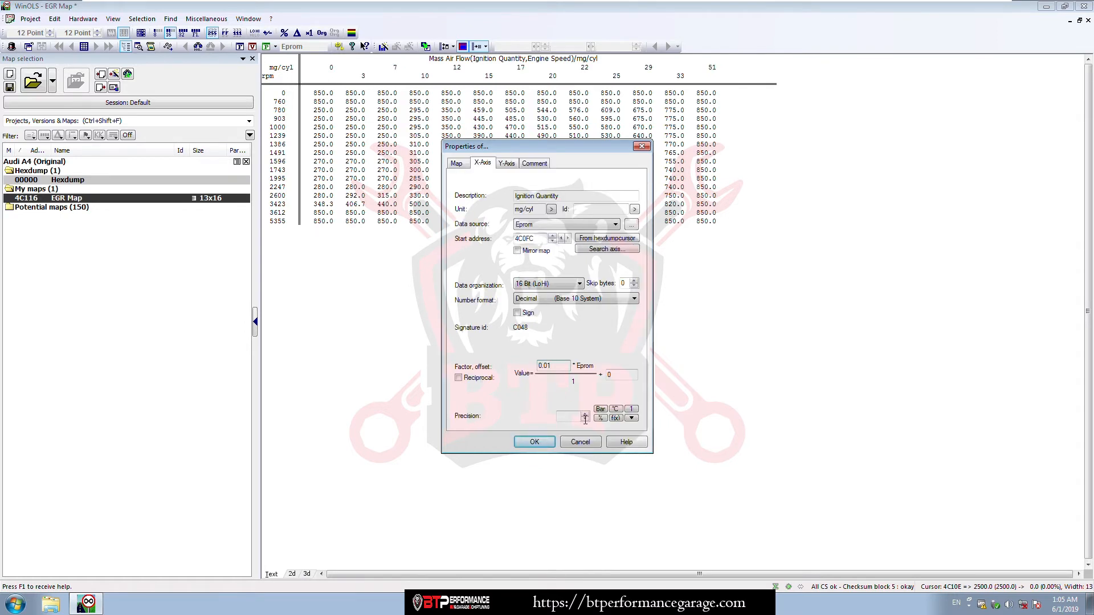
left_click(573, 418)
type("1")
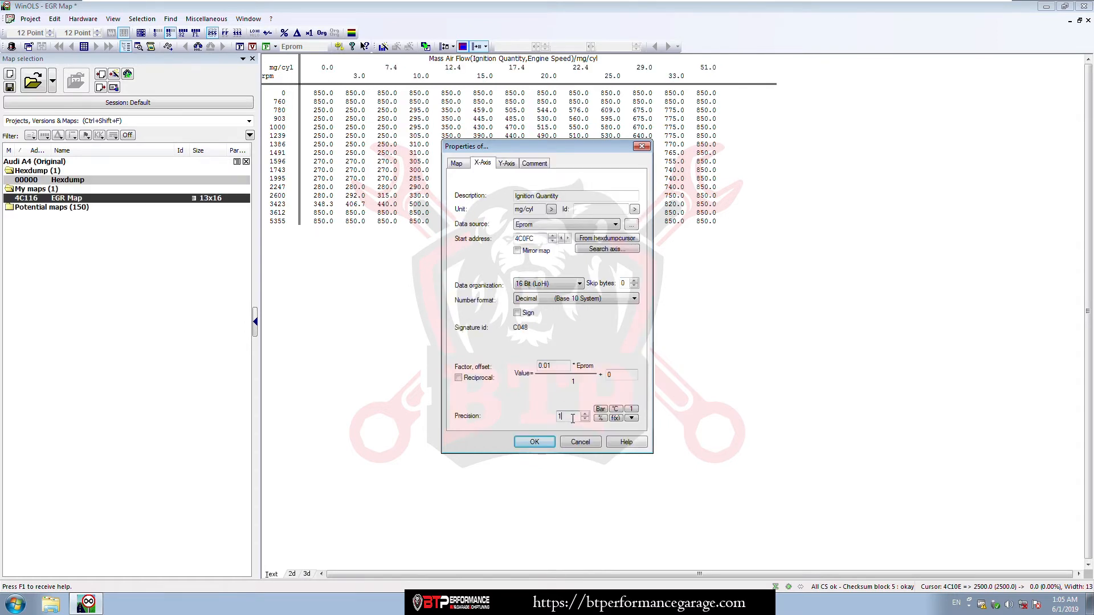
key("BackSpace")
type("2")
left_click(535, 442)
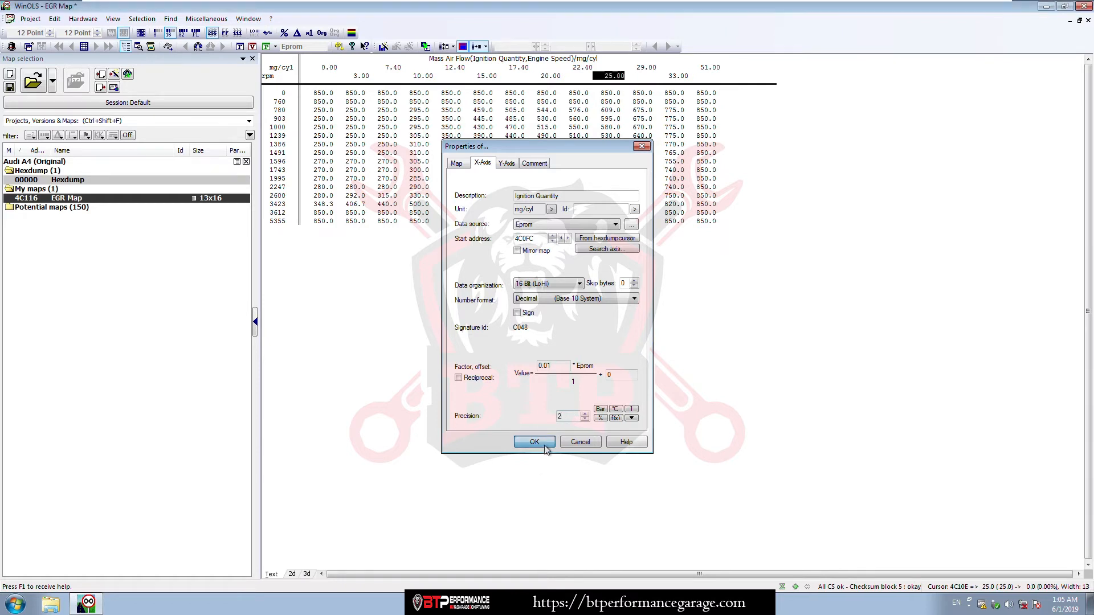
Step: Enter Engine Speed as the Y-axis description and rpm as its unit, and apply the axis properties
double_click(274, 173)
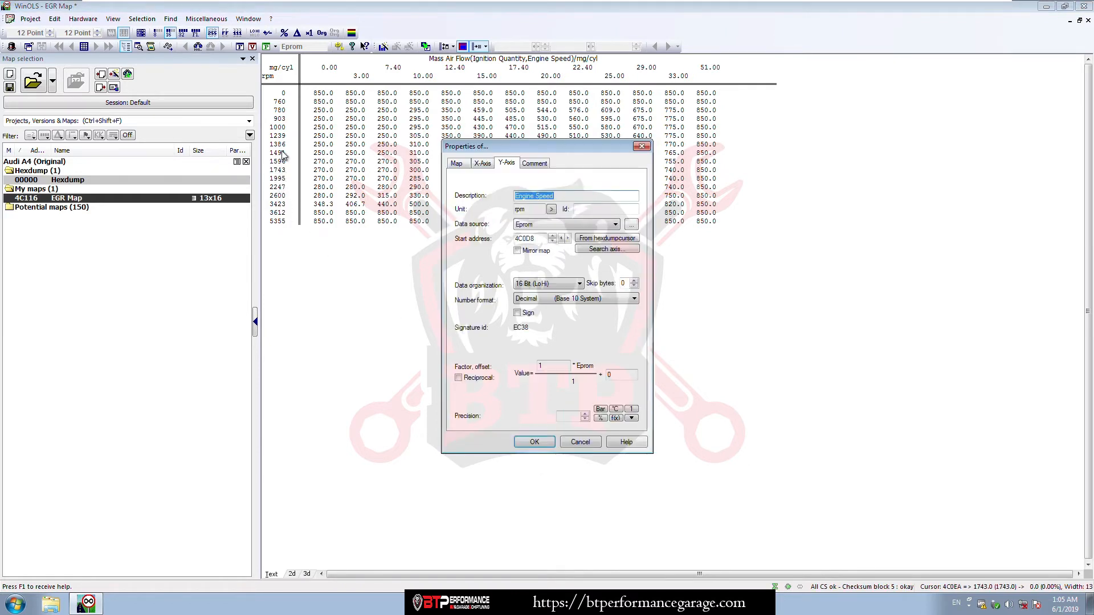
type("En")
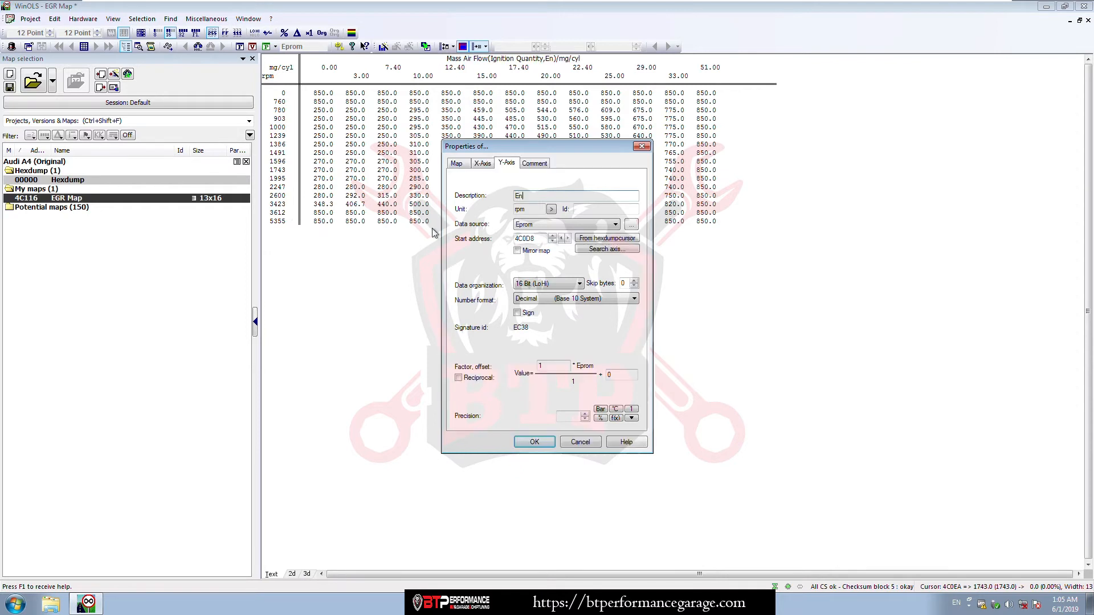
type("gine Speed")
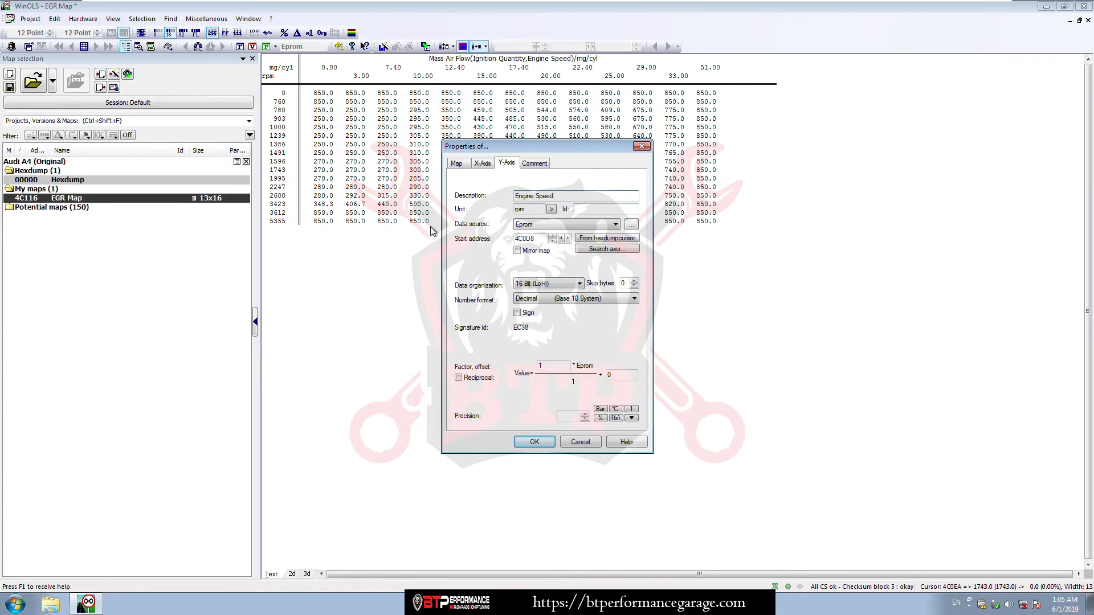
key("Tab")
type("rpm")
left_click(535, 442)
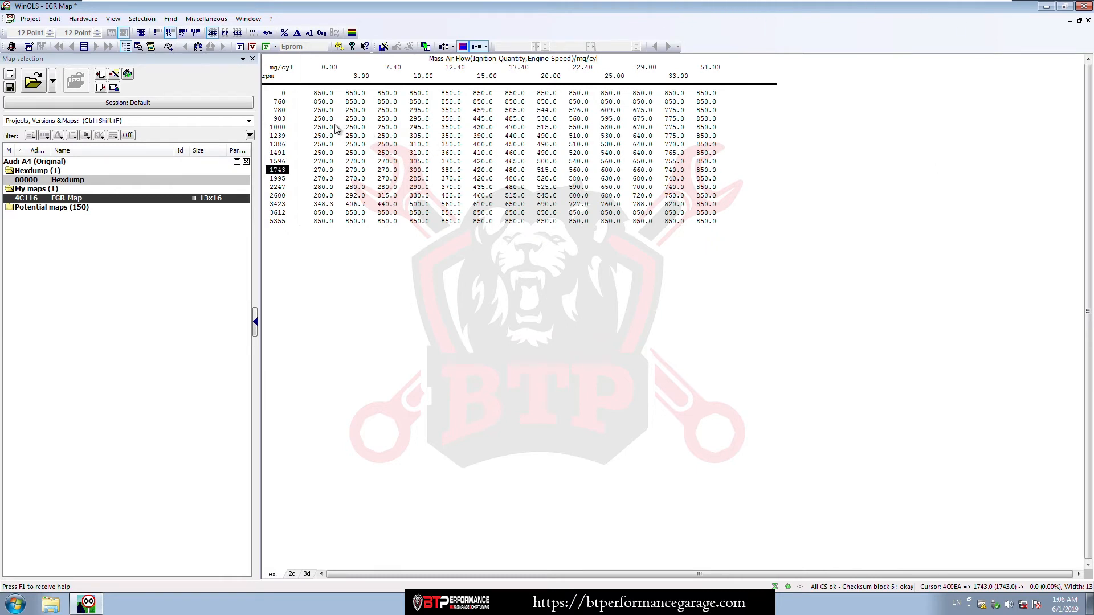
Step: Highlight the EGR map's border cells: the 0, 760, 3612 and 5355 rpm rows and the 51.00 mg/cyl column
left_click_drag(322, 94, 704, 226)
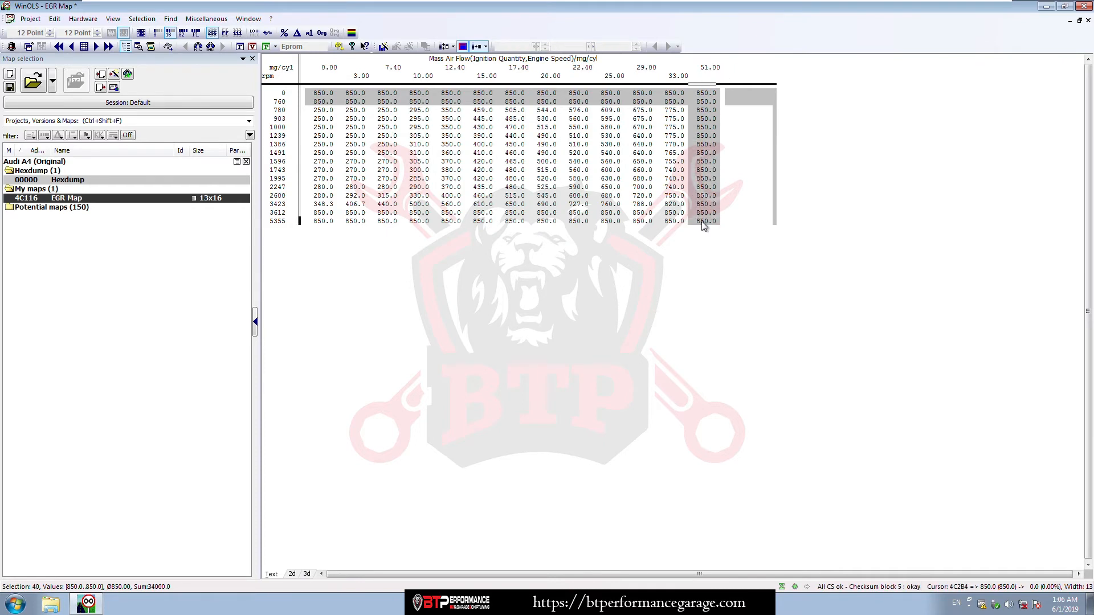
left_click_drag(323, 213, 704, 225)
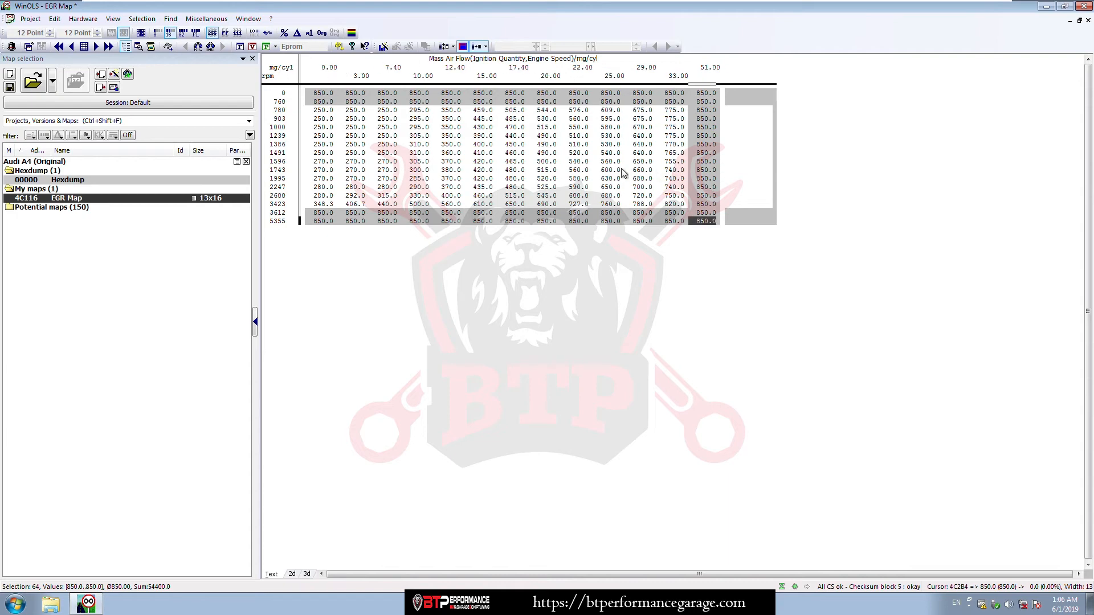
Step: Highlight the 1596 rpm row of the EGR map, followed by the crossing 20.00 mg/cyl column and 1491 rpm row
left_click(301, 162, "ctrl")
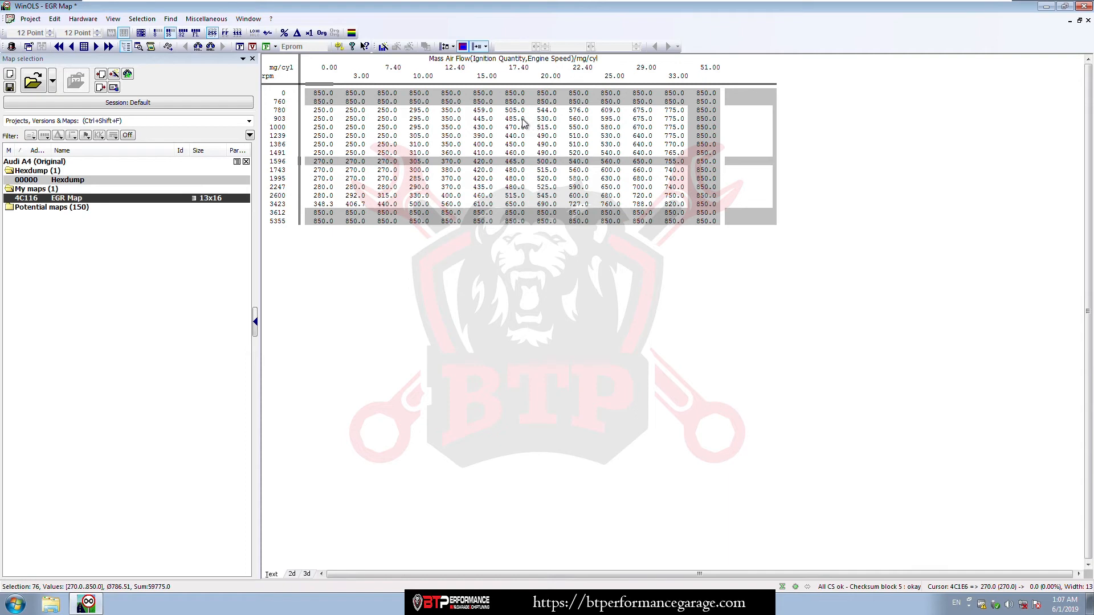
left_click(551, 87)
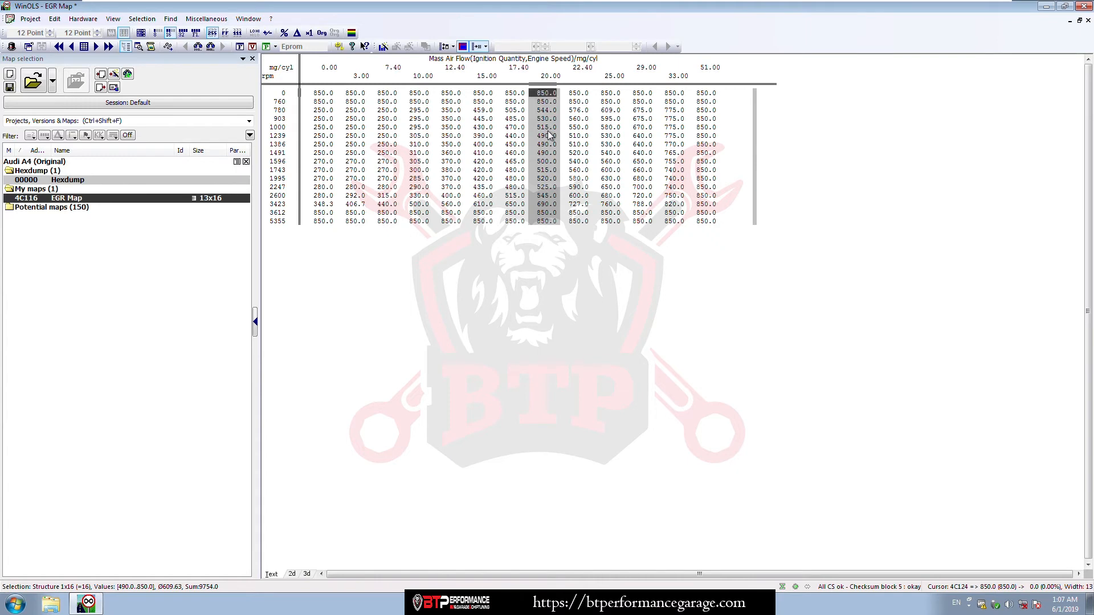
left_click(302, 154, "ctrl")
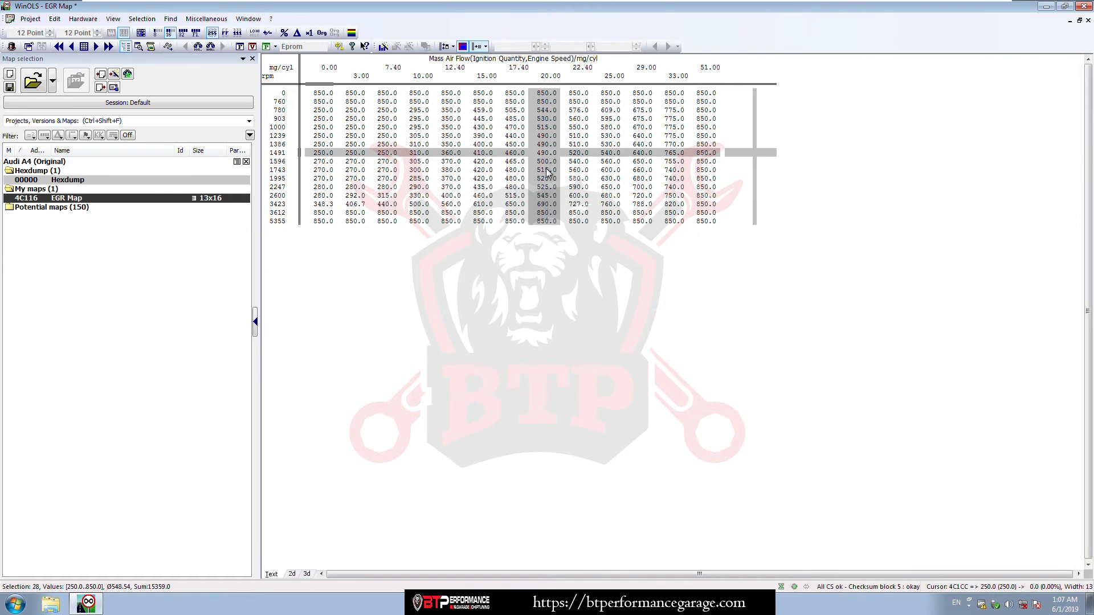
left_click(546, 212)
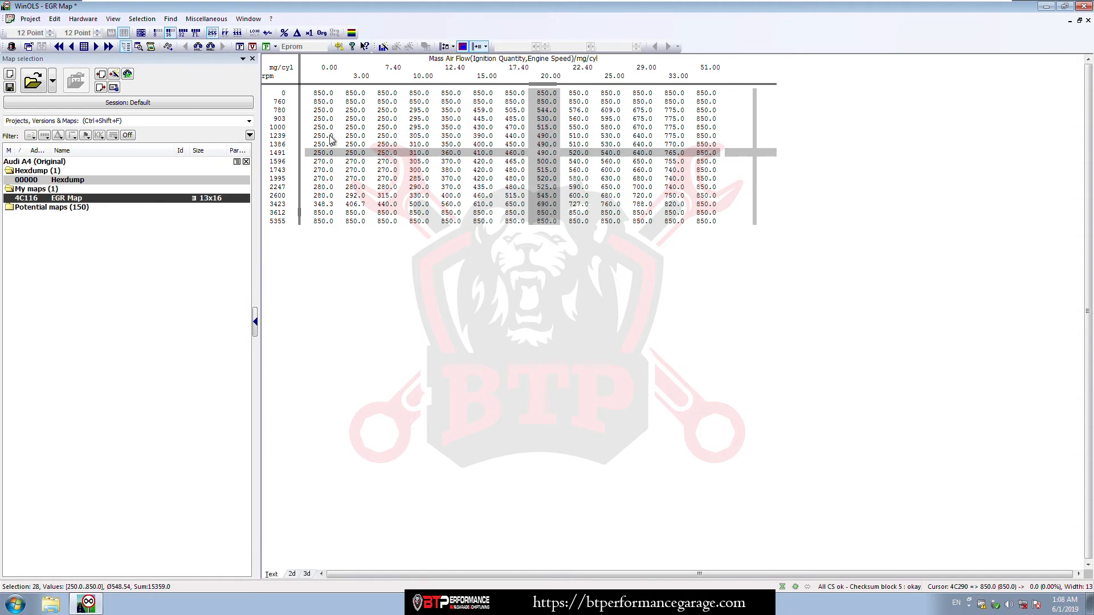
Step: Highlight the EGR map's inner cells from 780 to 3423 rpm and 0.00 to 33.00 mg/cyl, and examine the map in 3D
left_click_drag(317, 111, 671, 205)
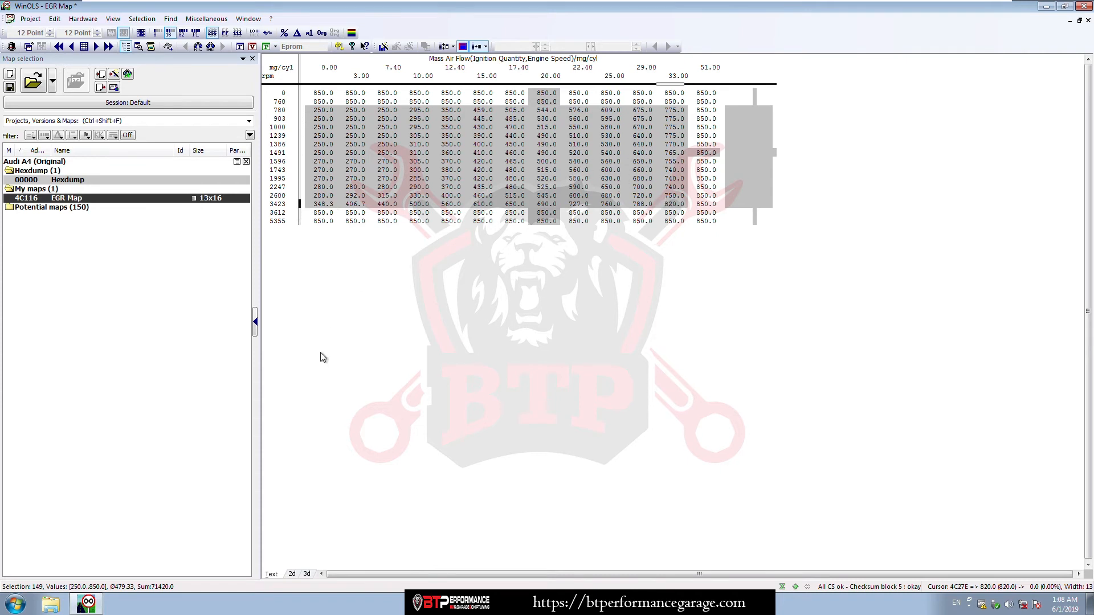
left_click(307, 573)
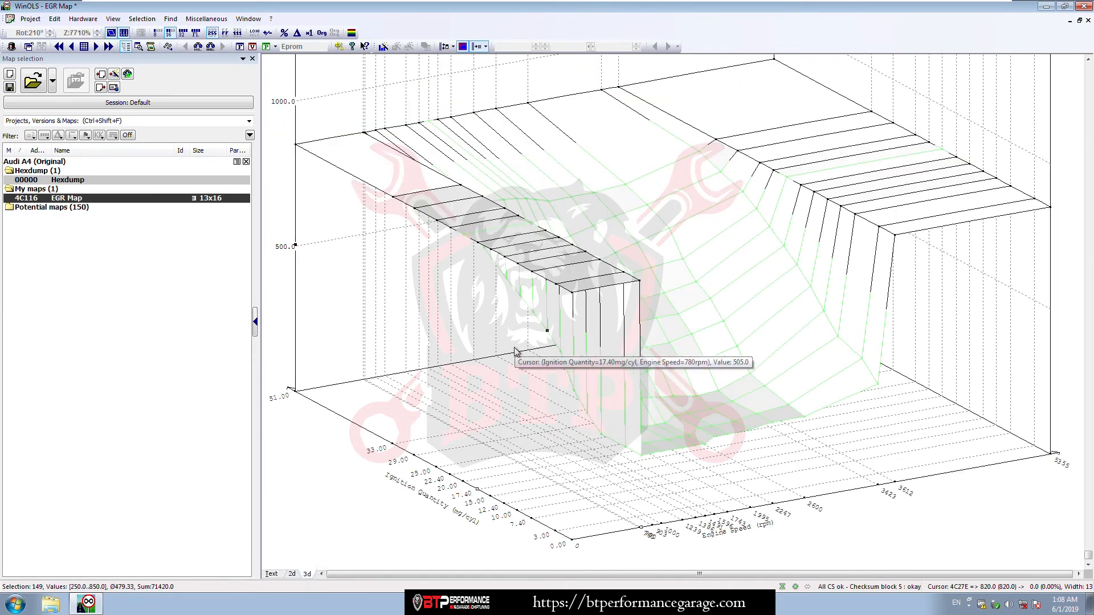
left_click(548, 388)
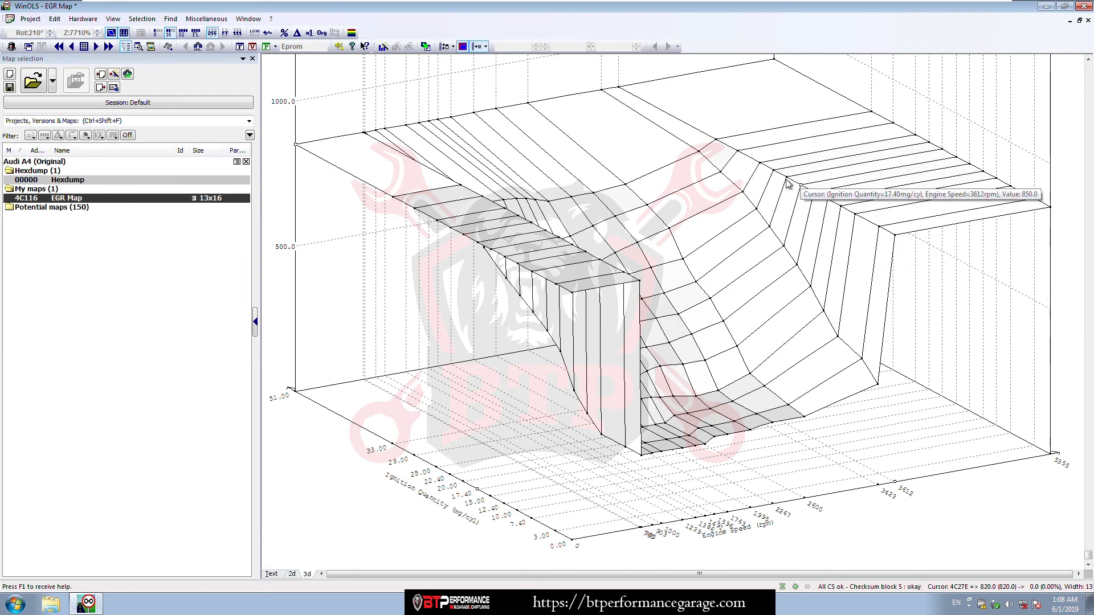
Step: Return to the EGR map's text view and set all of its cells to 850.0 mg/cyl
left_click(272, 575)
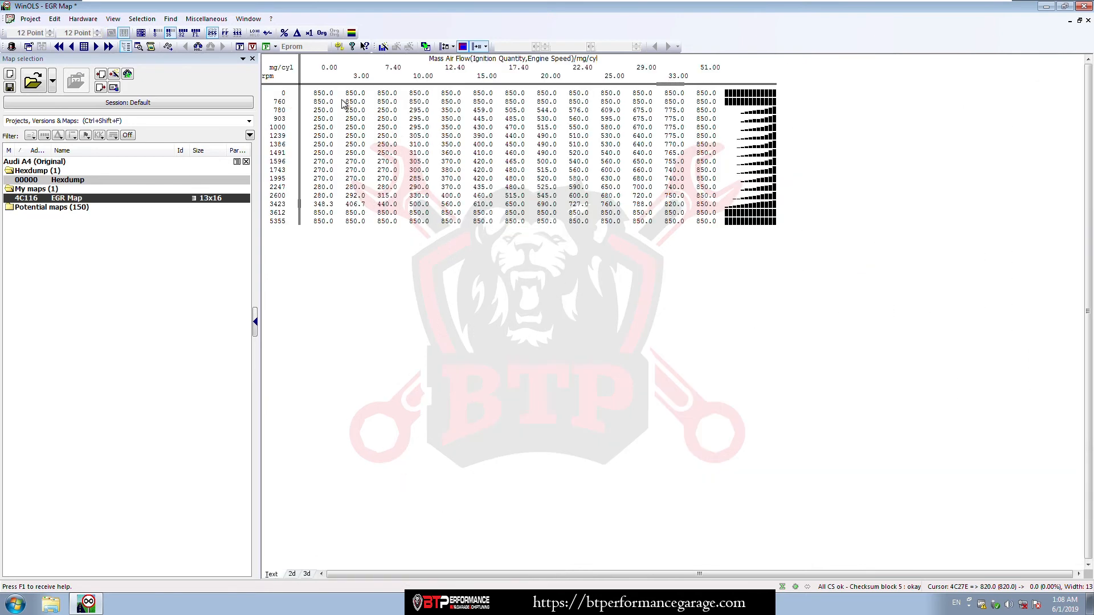
left_click_drag(312, 92, 703, 224)
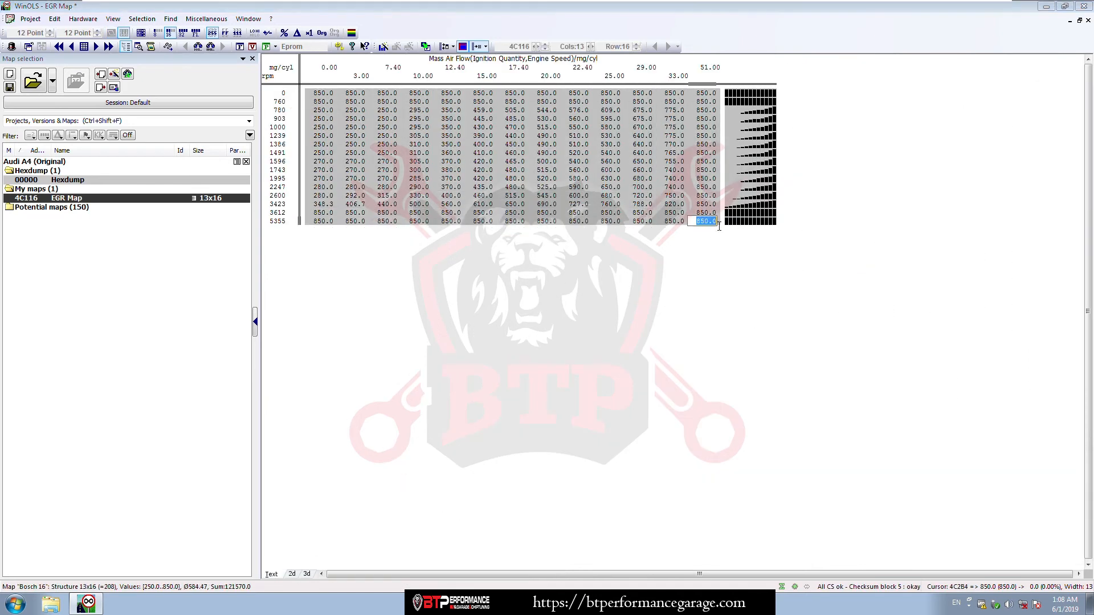
key("Return")
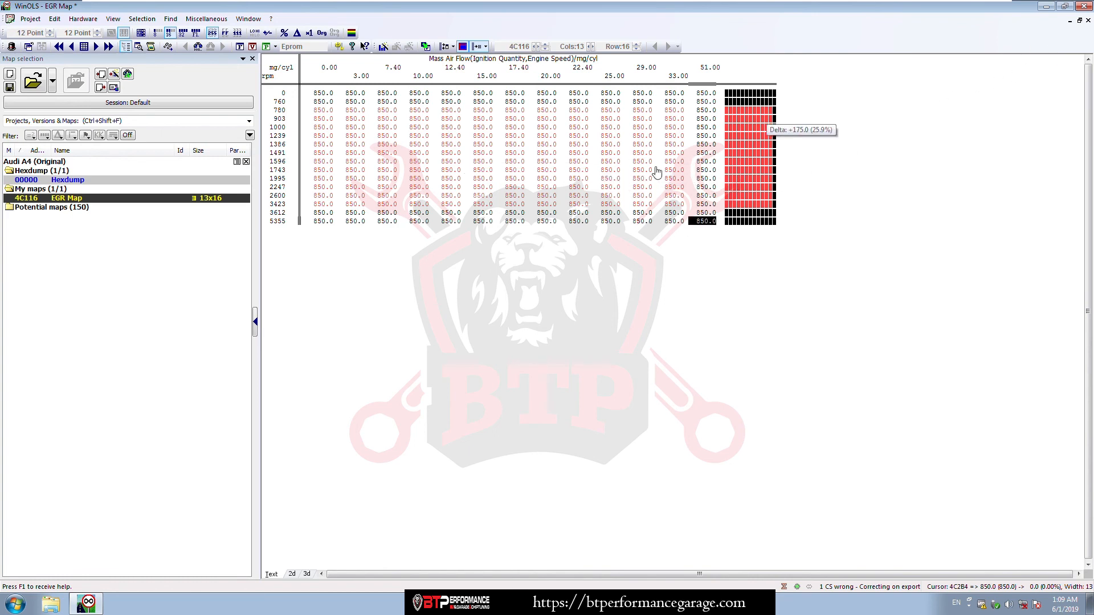
Step: Close the EGR map window and show the hexdump in the 2D view to compare the edited map area
left_click(1089, 20)
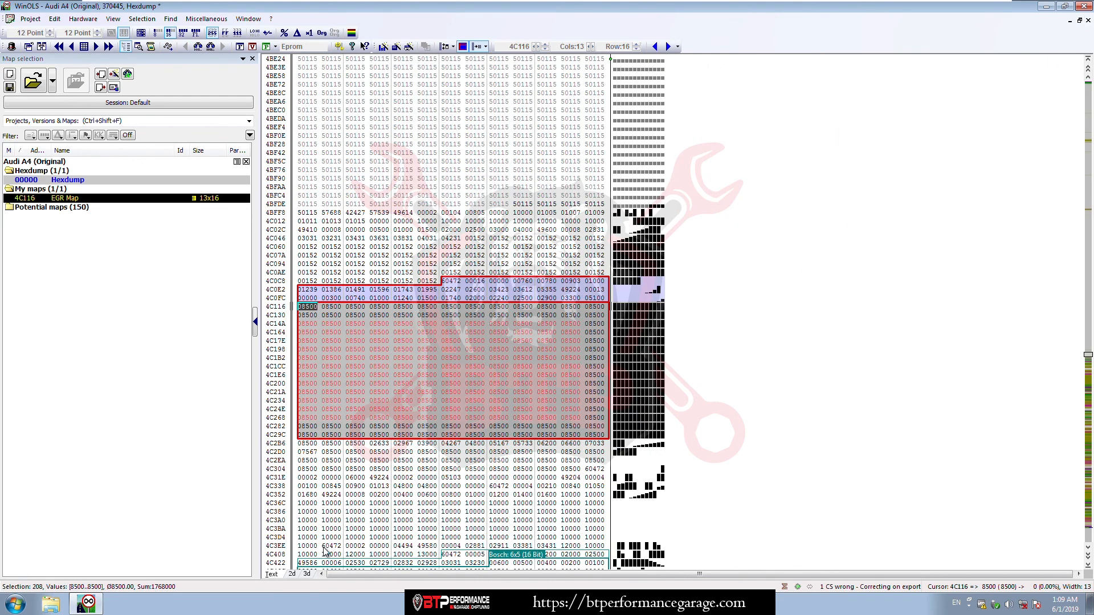
left_click(292, 574)
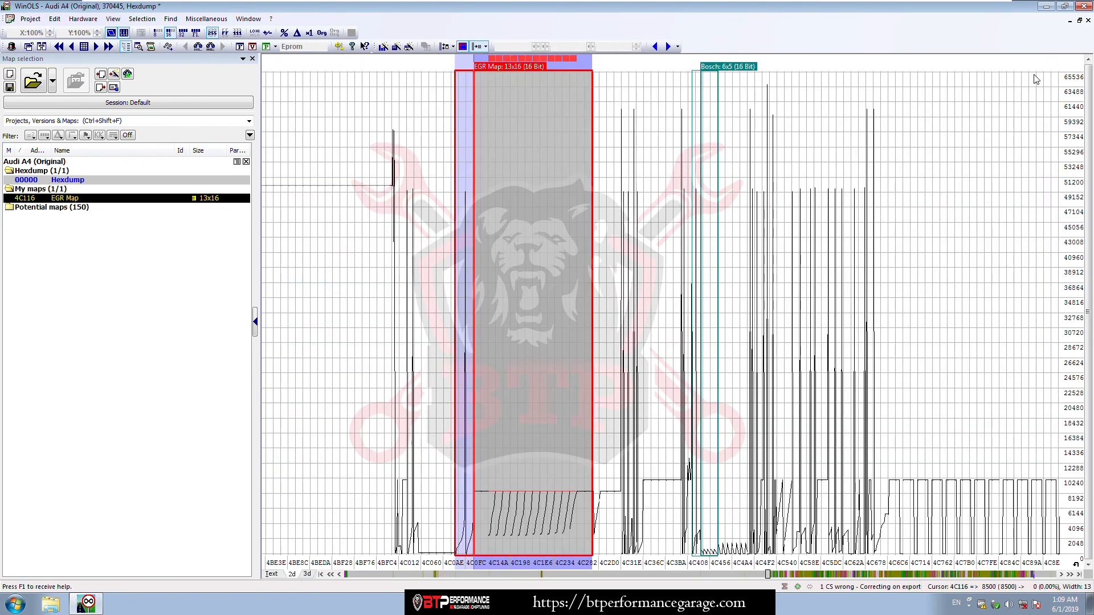